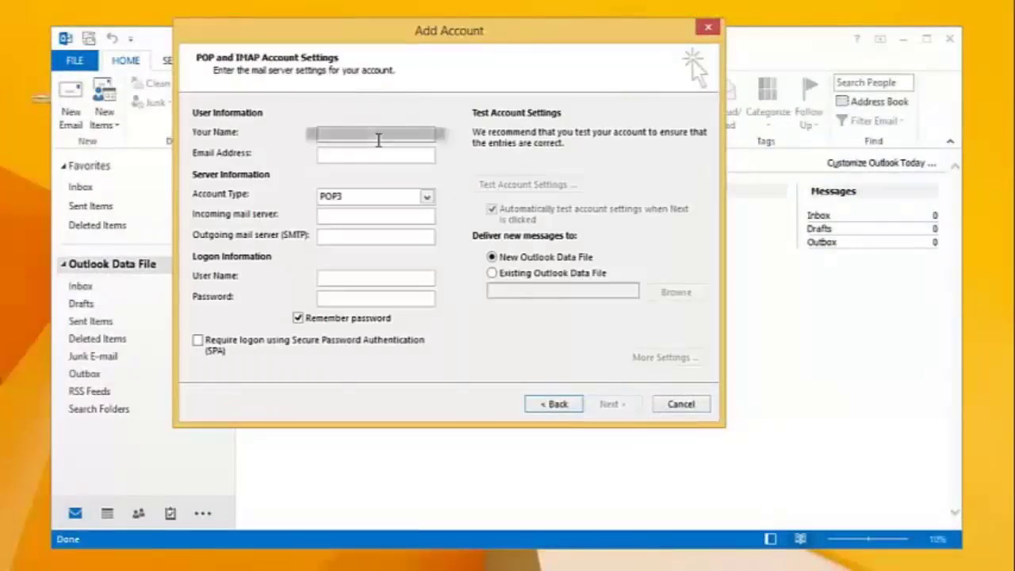
Set the account type to IMAP with incoming server imap.gmail.com and outgoing server smtp.gmail.com
click(373, 196)
click(347, 216)
click(347, 215)
text(imap.)
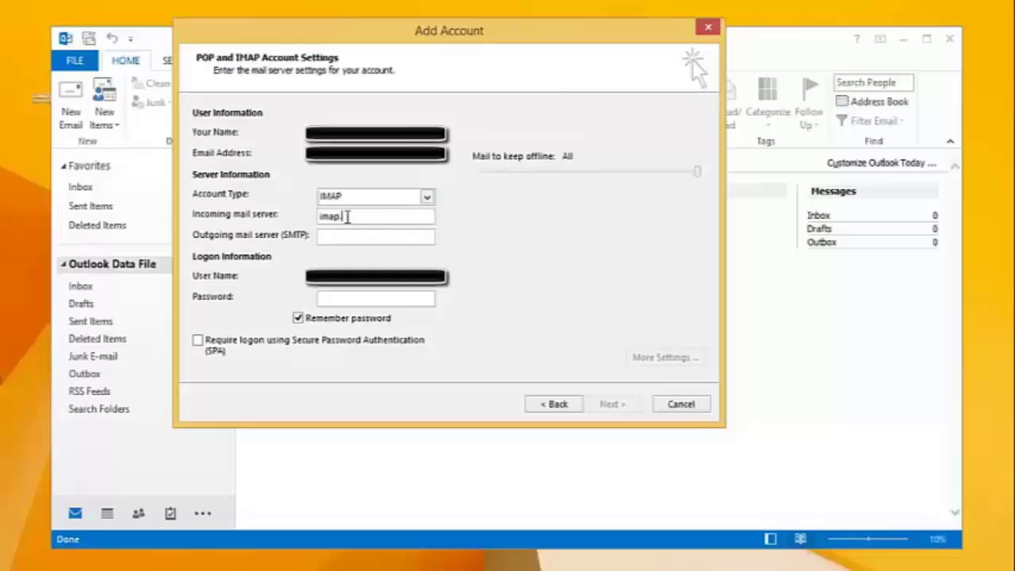
text(gmail.com)
key(Tab)
text(smt)
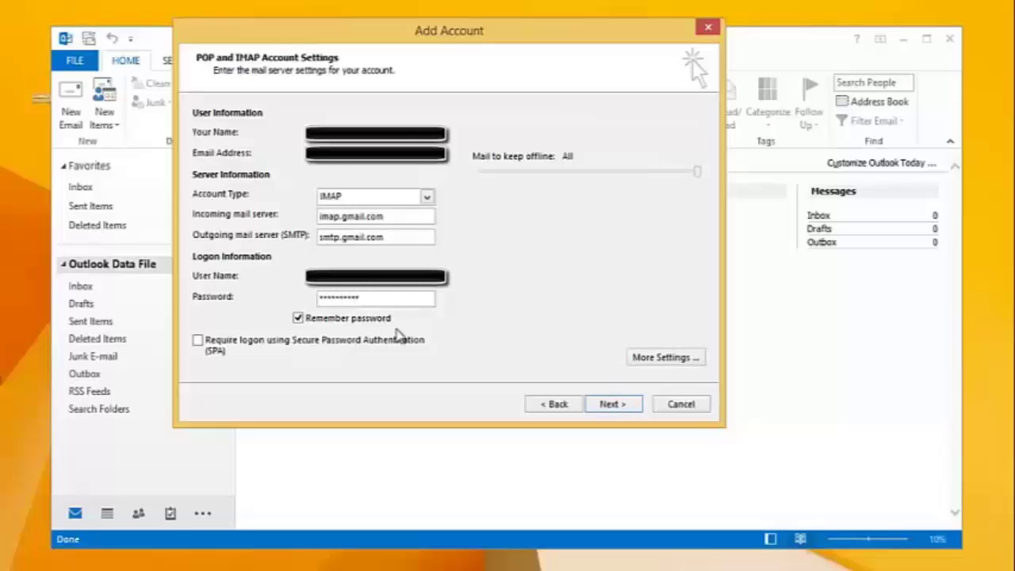
Require outgoing authentication and SSL for incoming and outgoing mail, then save the password at the login prompt
click(665, 357)
click(382, 87)
click(318, 107)
click(445, 86)
click(562, 149)
click(545, 168)
click(562, 188)
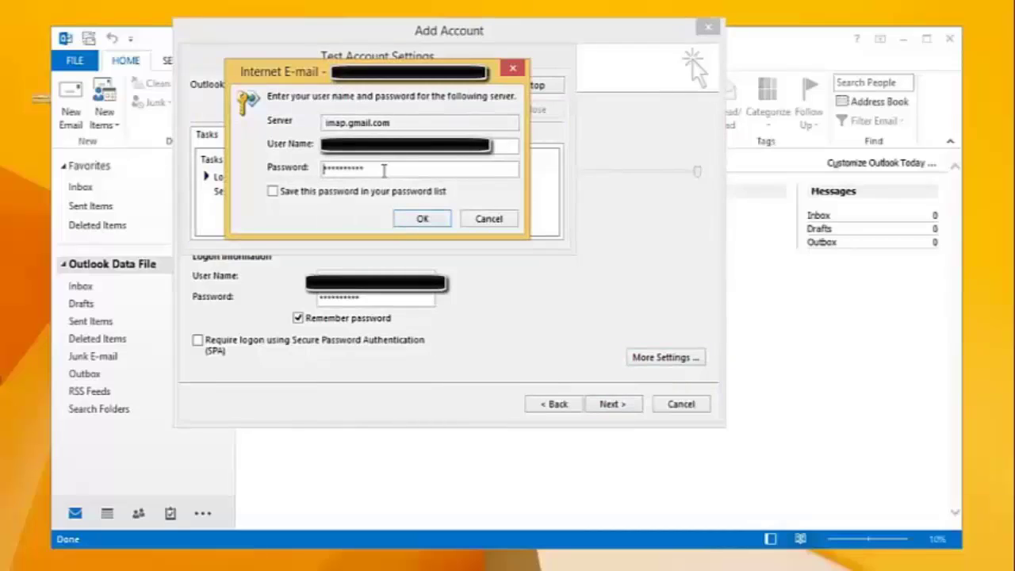
click(273, 192)
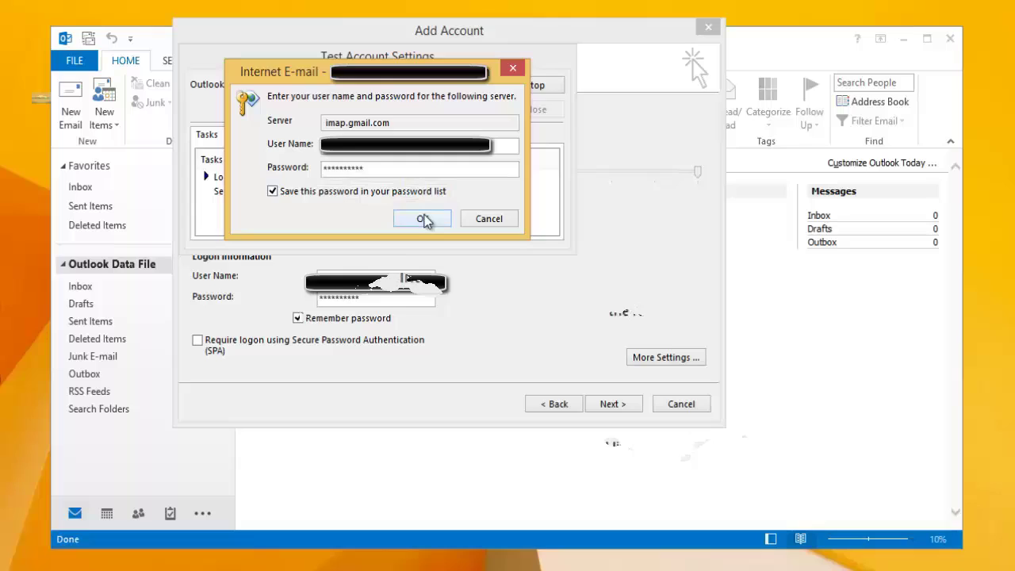
click(424, 220)
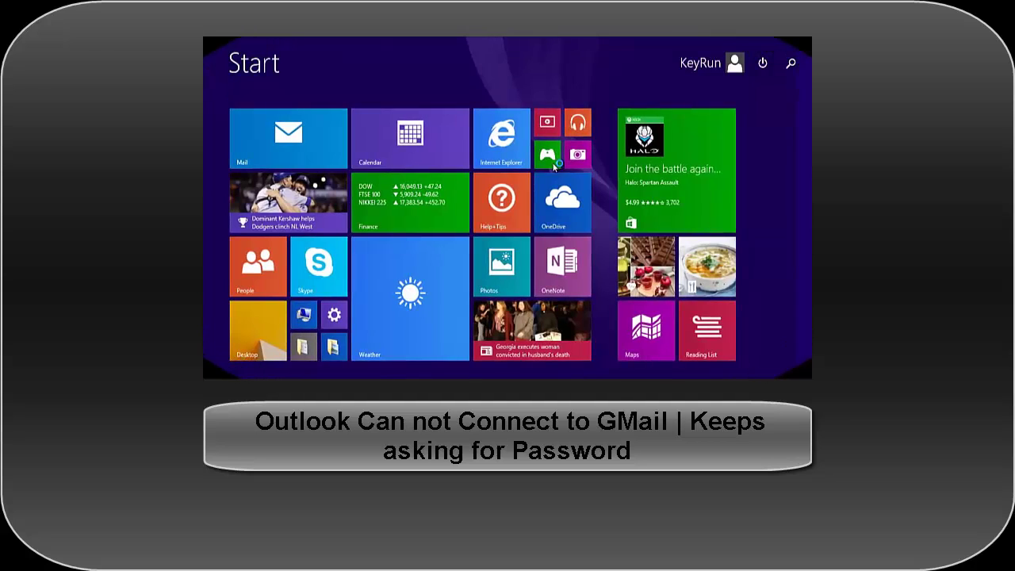
text(outlook)
key(Return)
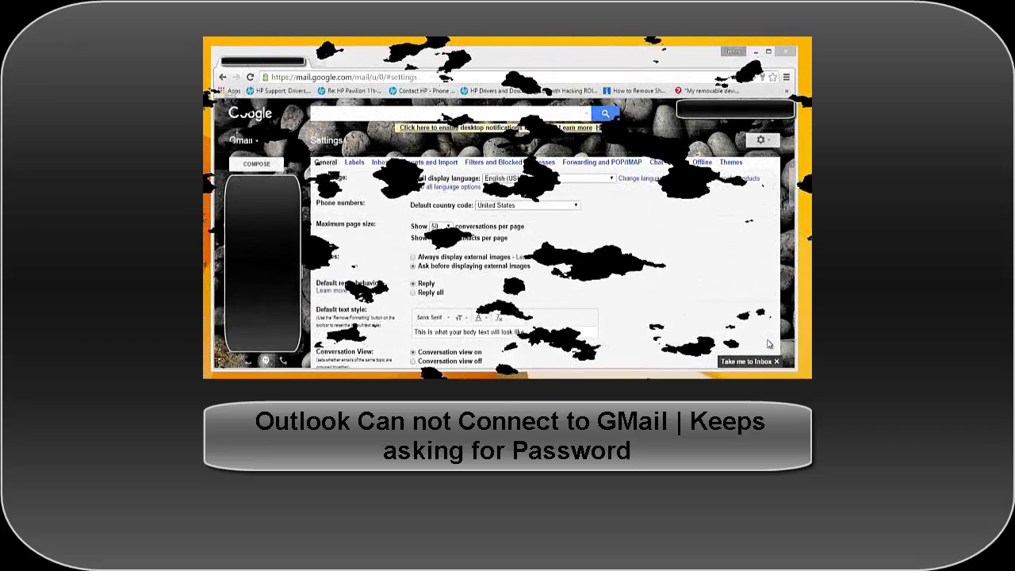
click(761, 139)
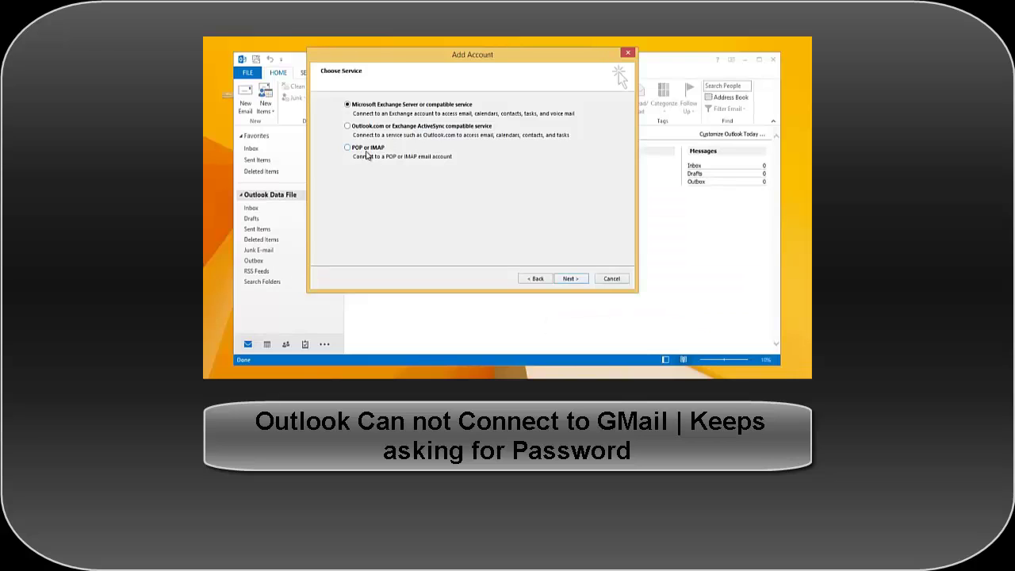
click(368, 149)
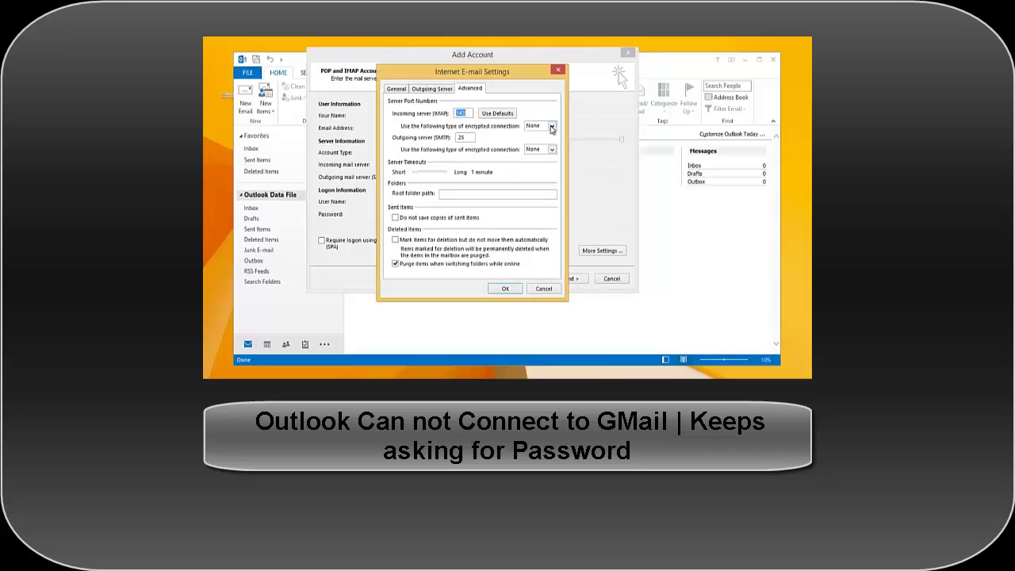
click(553, 126)
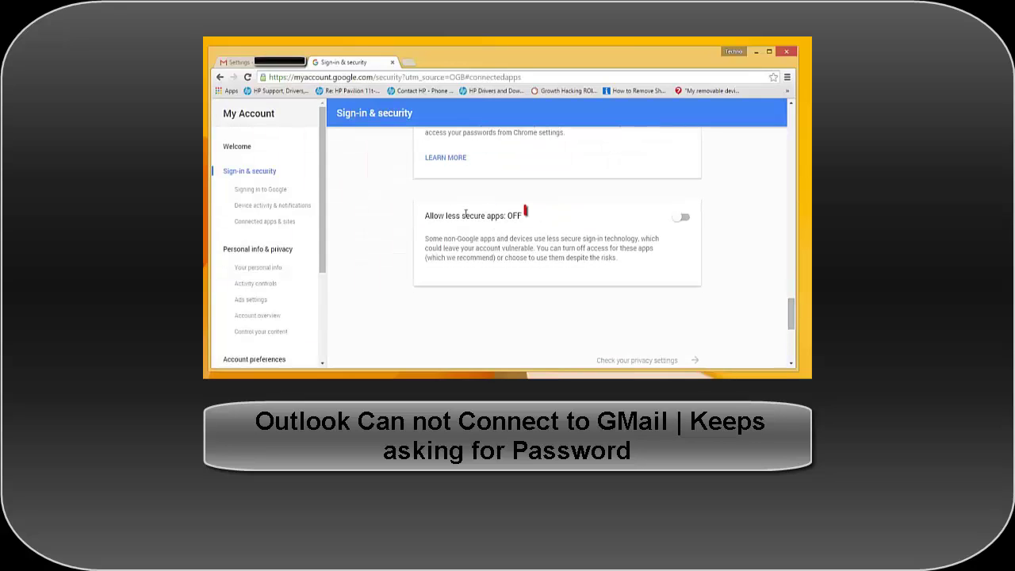
drag(426, 216, 522, 217)
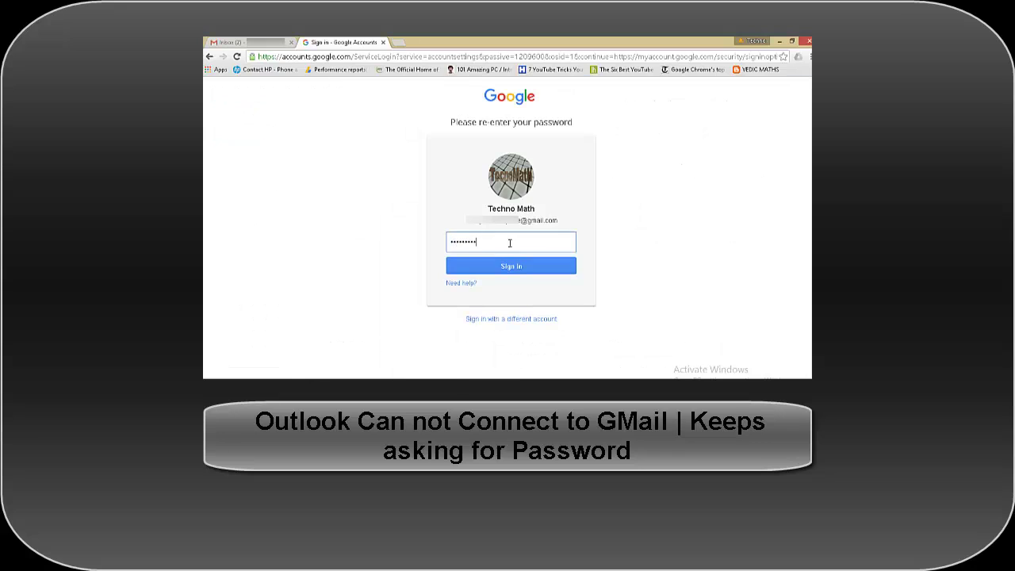
key(Return)
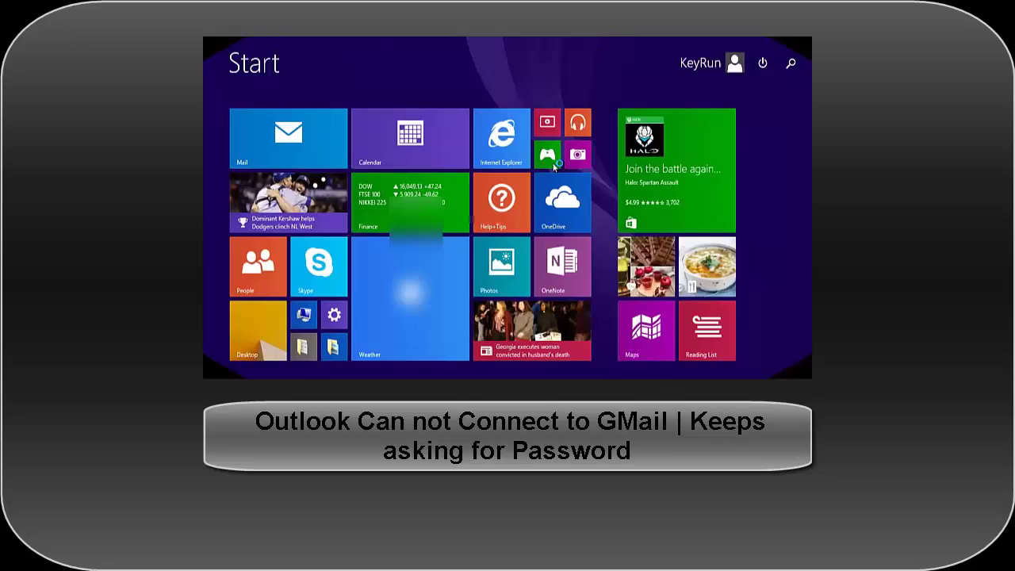
text(outlook)
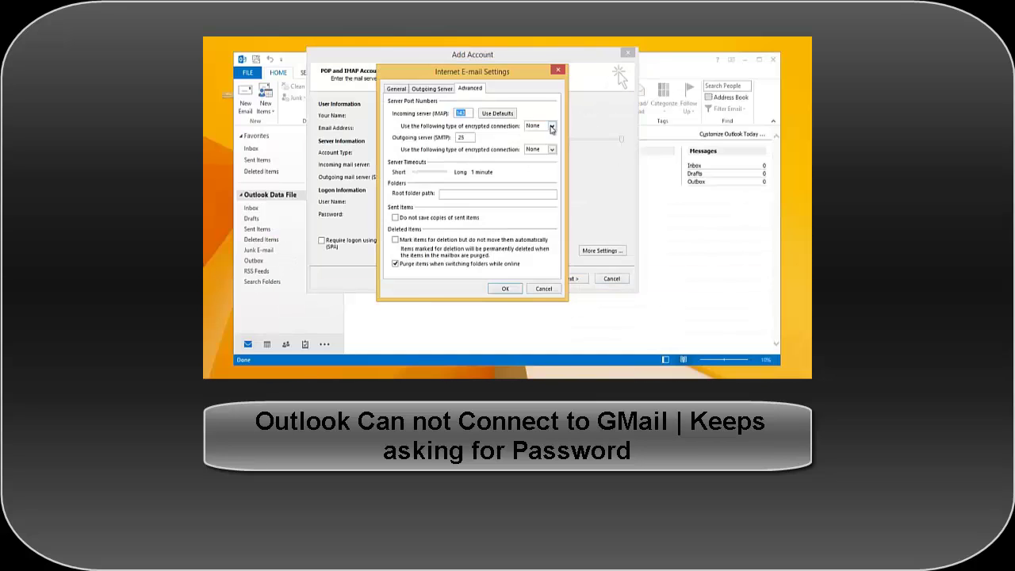
Open the encryption type list, then go to the Windows Start screen to find Outlook 2013
click(546, 126)
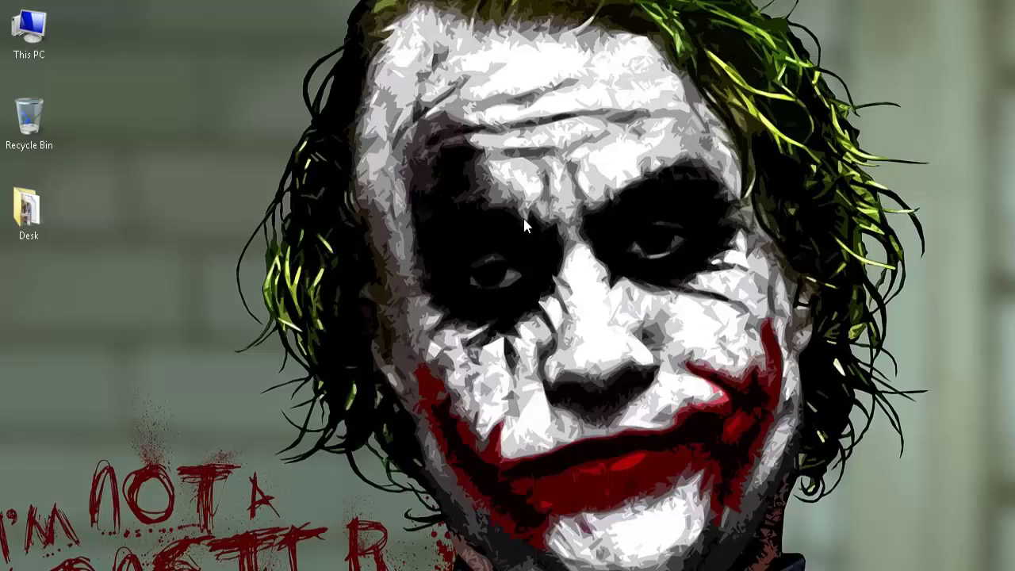
key(super)
Launch Outlook 2013 and go through the Add Account wizard to manual POP or IMAP setup
text(outlook 2013)
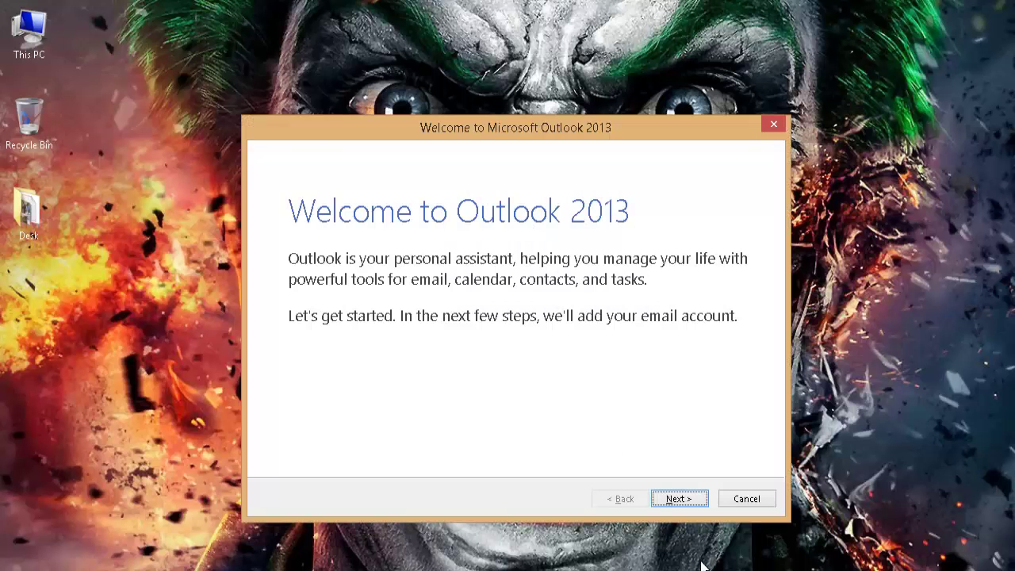
click(672, 497)
click(680, 498)
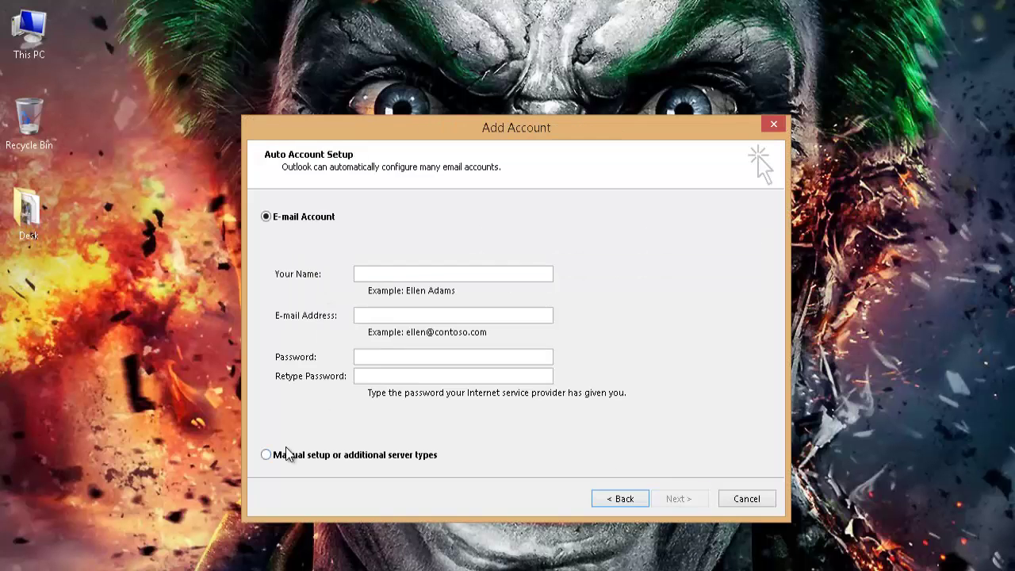
click(288, 453)
click(678, 499)
click(678, 498)
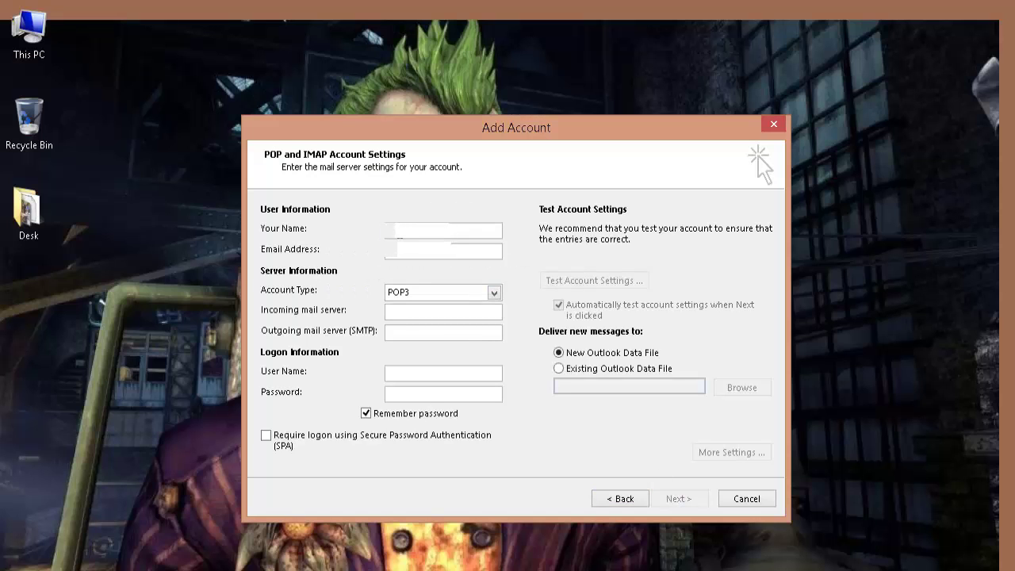
Complete the Gmail address, choose IMAP, enter imap.gmail.com and smtp.gmail.com, and type the account password
text(il.com)
key(Tab)
key(Down)
key(Tab)
text(imap)
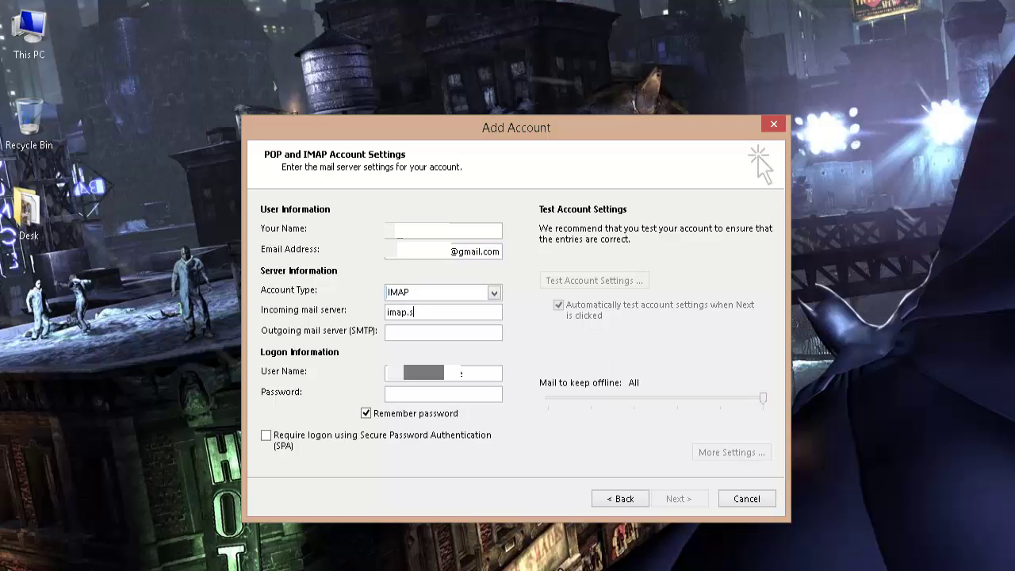
text(smtp.gmail.)
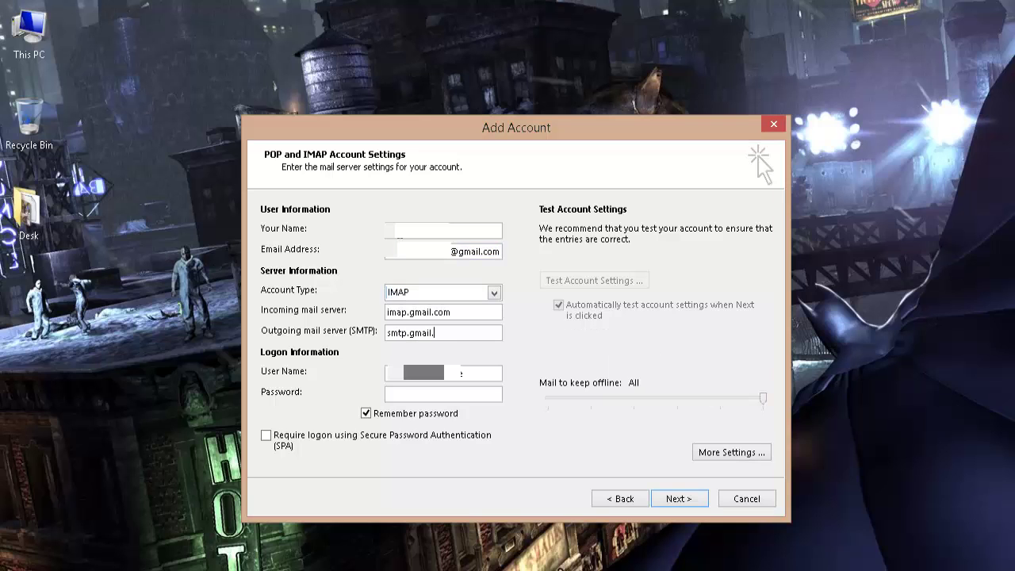
text(com)
key(Tab)
key(Tab)
text(******)
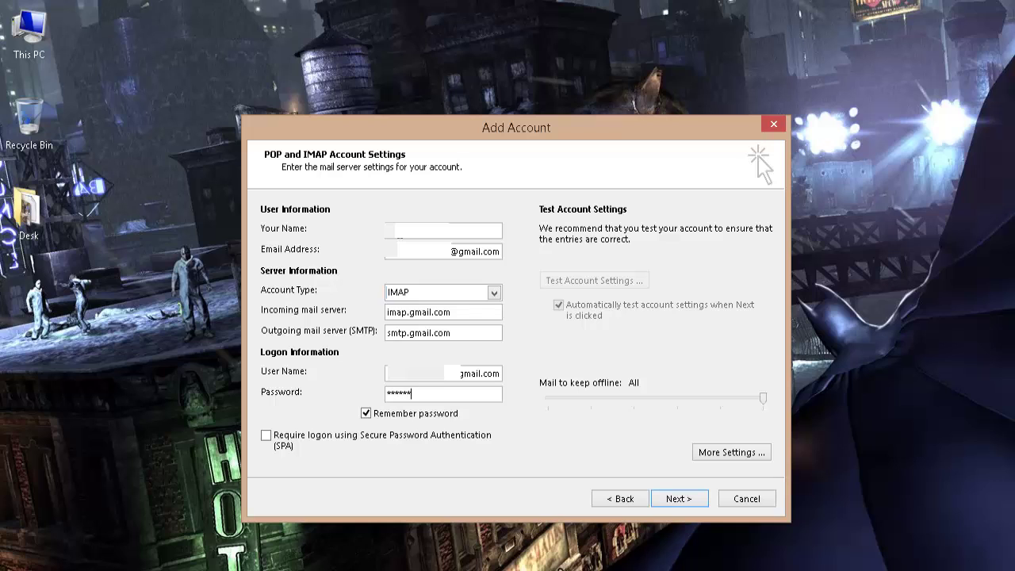
text(******)
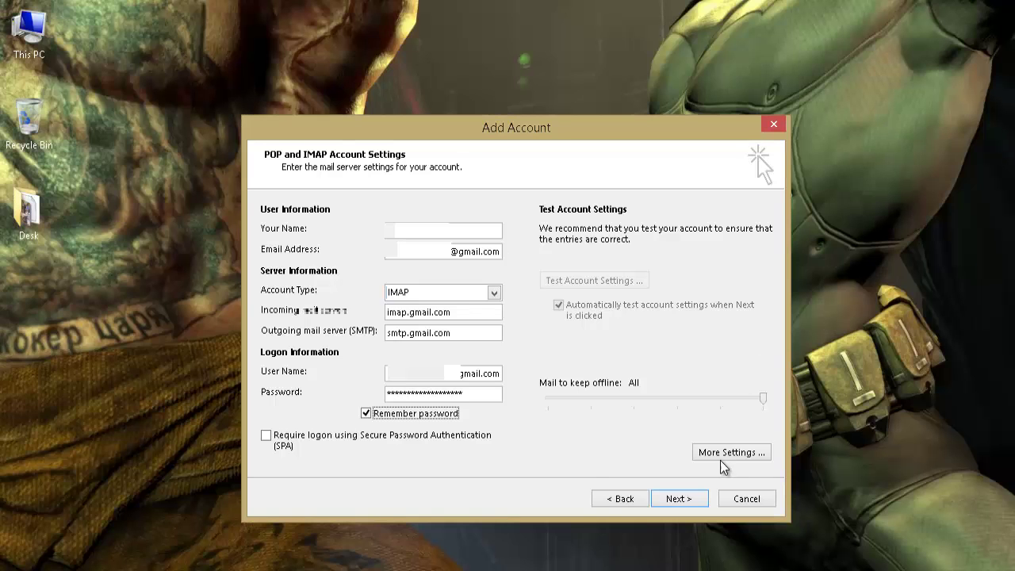
Require outgoing server authentication, use SSL for both servers, and set the outgoing port to 465
click(726, 452)
click(347, 254)
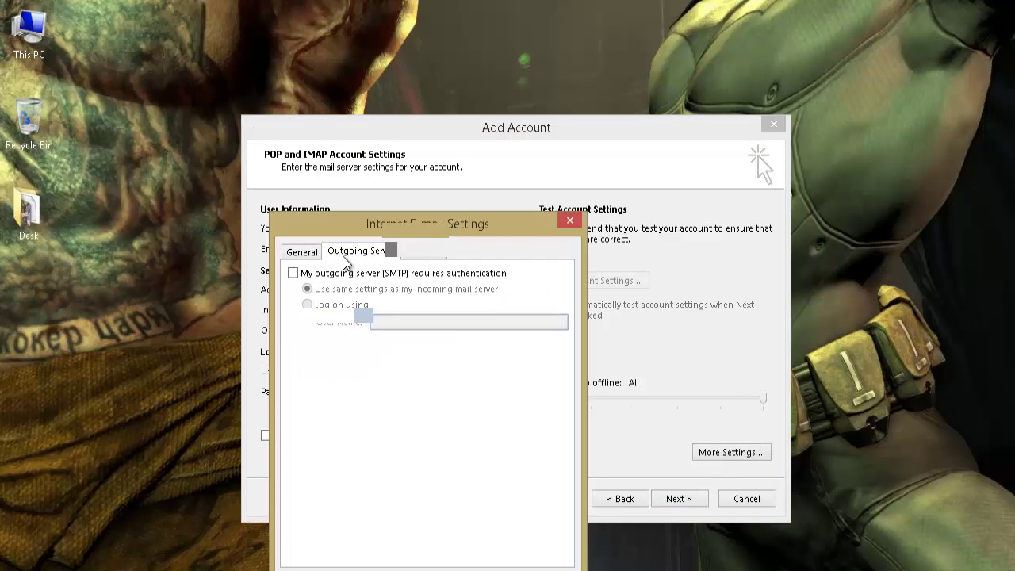
click(294, 272)
click(423, 252)
click(560, 313)
click(525, 335)
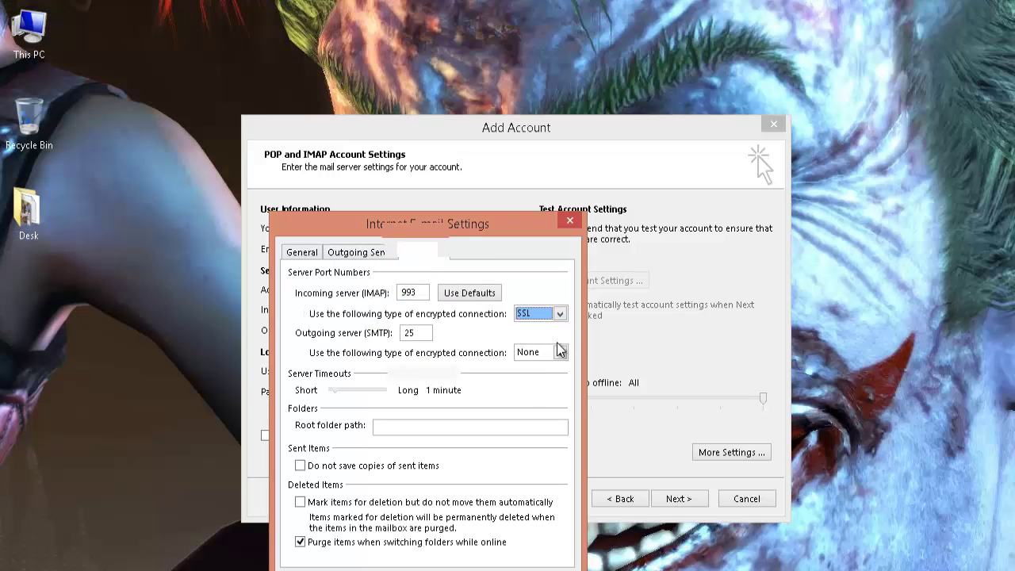
click(560, 352)
click(525, 373)
key(shift+Tab)
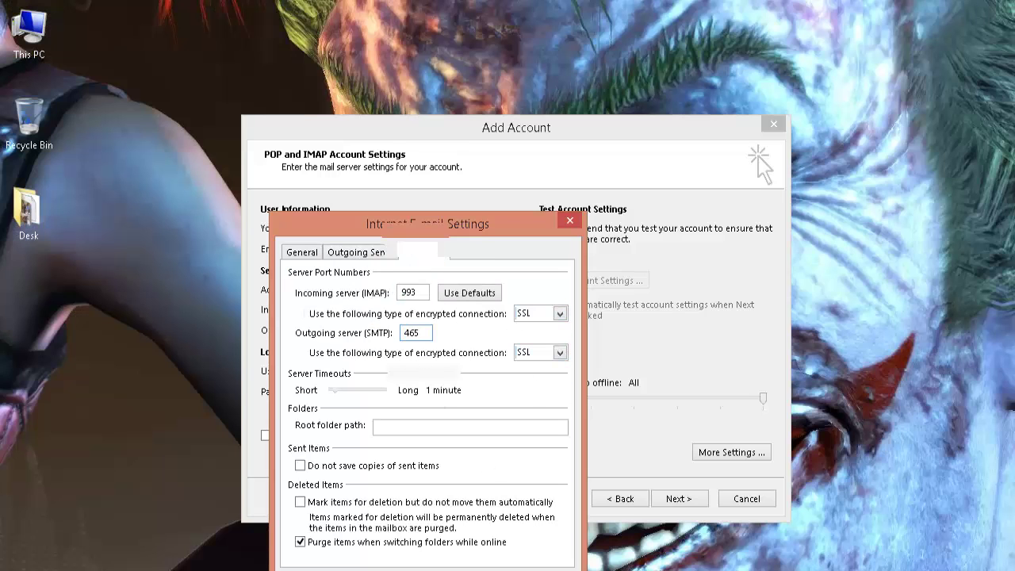
text(465)
key(Return)
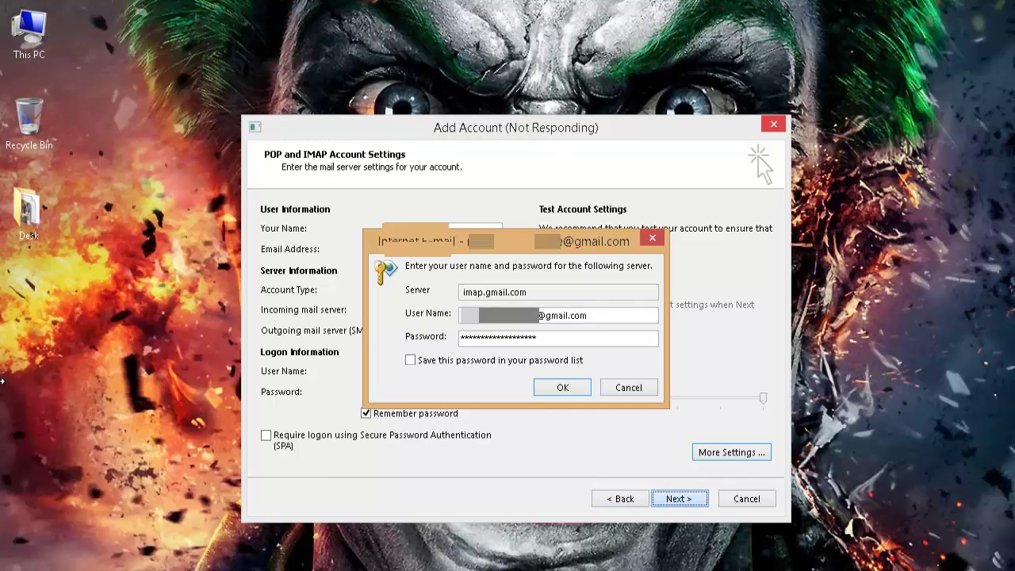
Start the account test and replace the regular password in the server login prompt
click(553, 339)
double_click(553, 340)
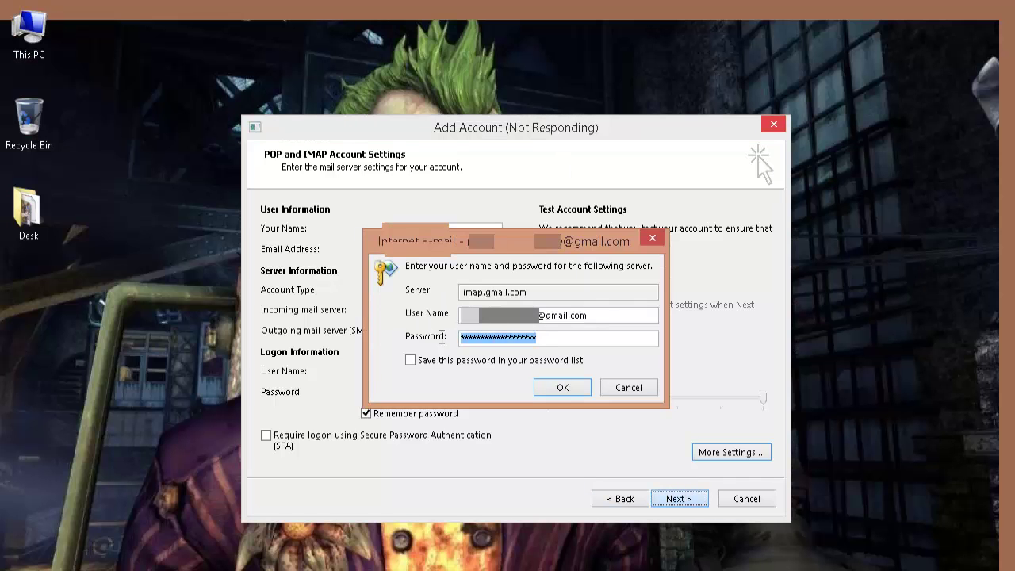
key(ctrl+v)
drag(553, 340, 461, 341)
click(537, 339)
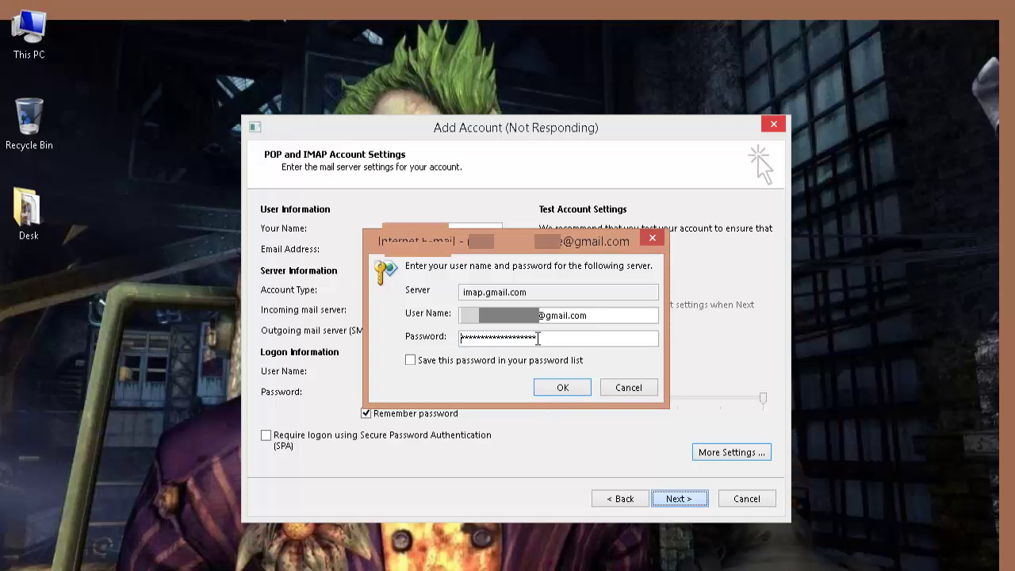
drag(537, 339, 446, 340)
click(553, 343)
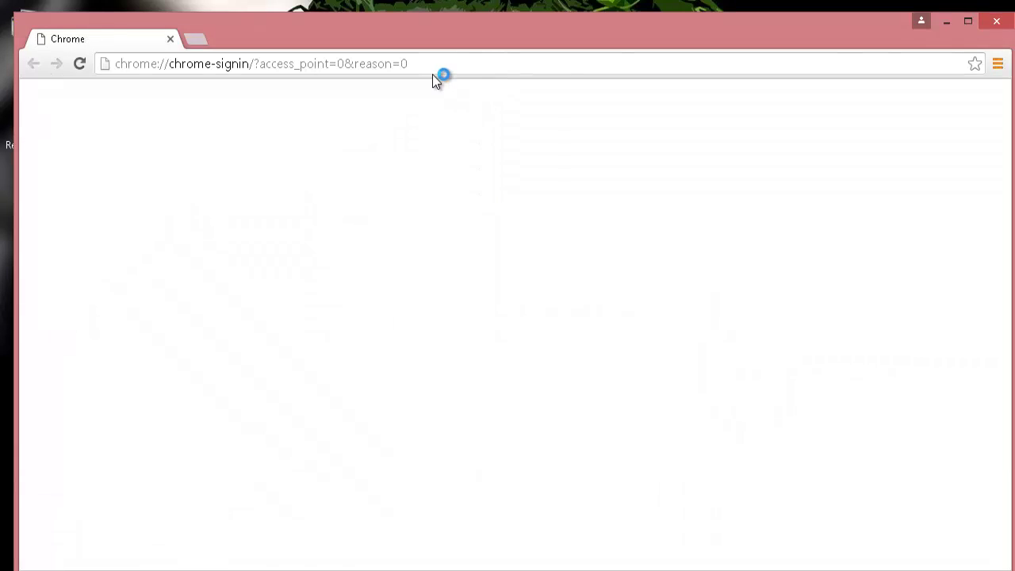
Open gmail.com, submit the account email and password, and enter the 2-Step Verification code
click(426, 63)
key(Return)
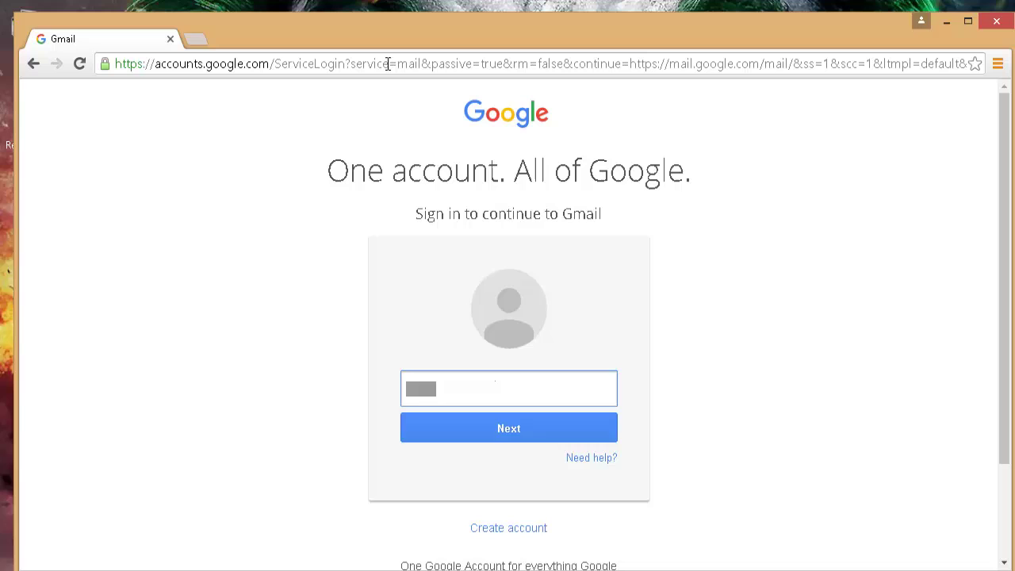
key(Return)
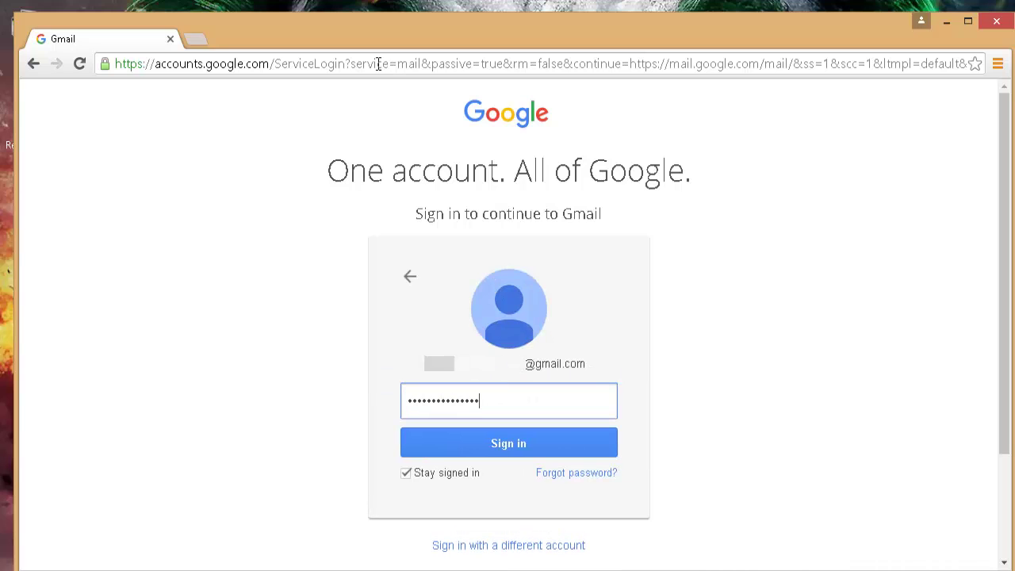
key(Return)
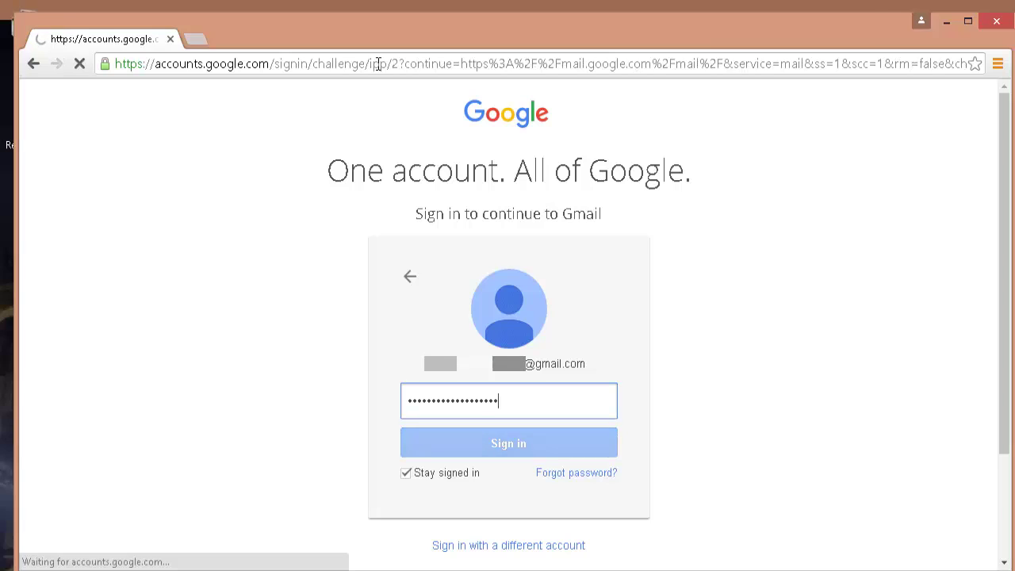
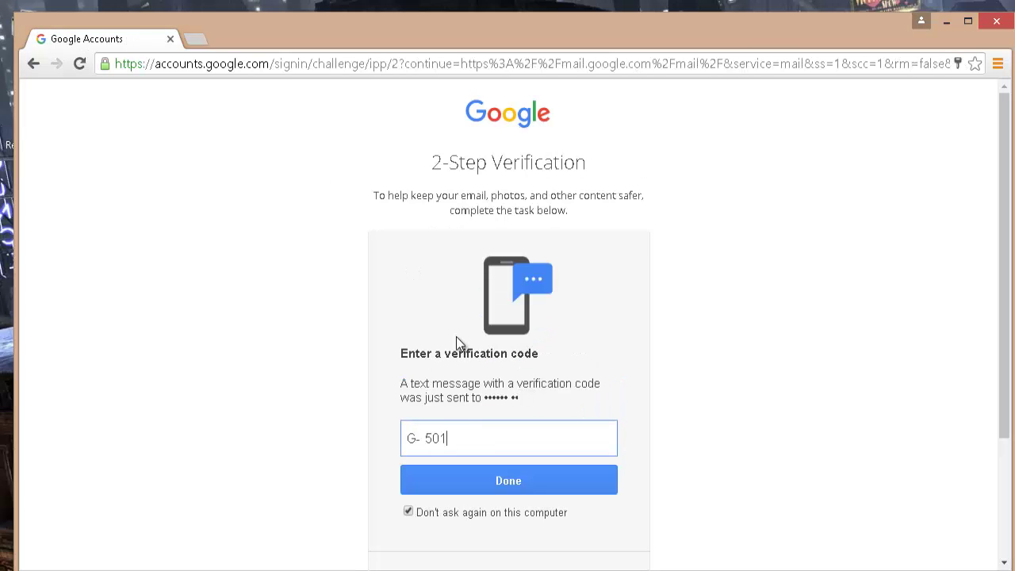
click(498, 488)
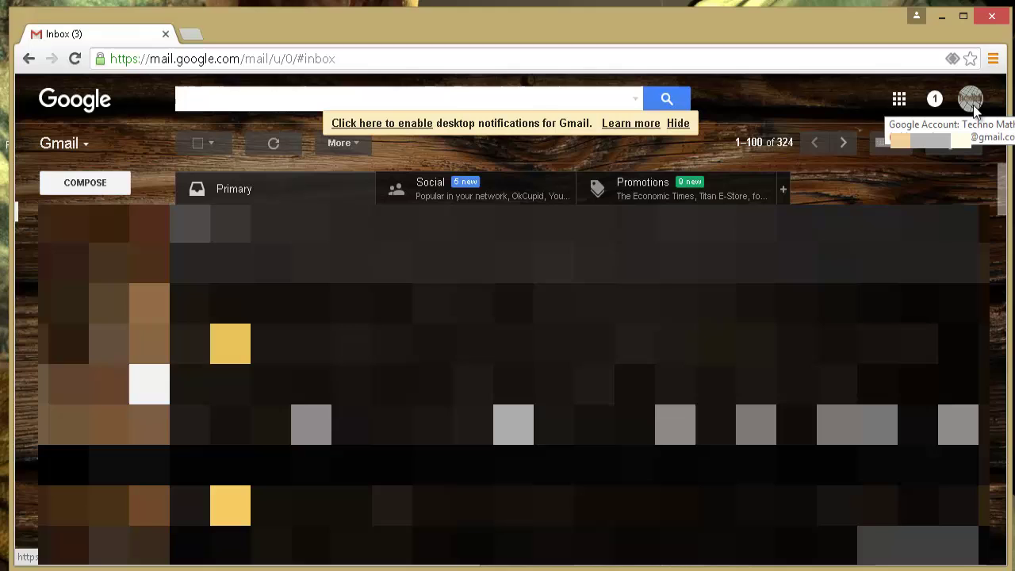
Go from the account menu to My Account > Sign-in & security and scroll to Signing in to Google
click(971, 100)
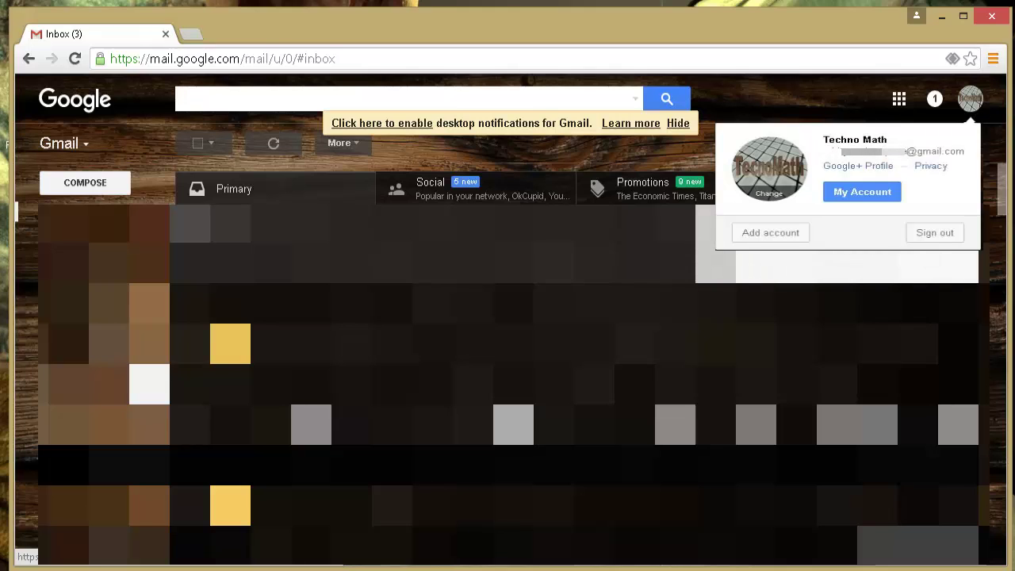
click(862, 192)
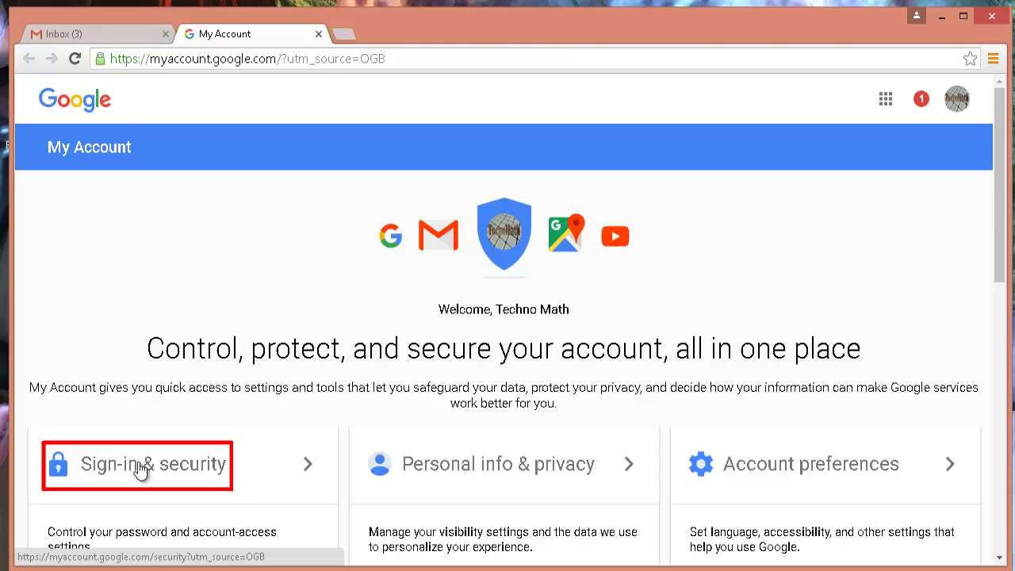
click(140, 467)
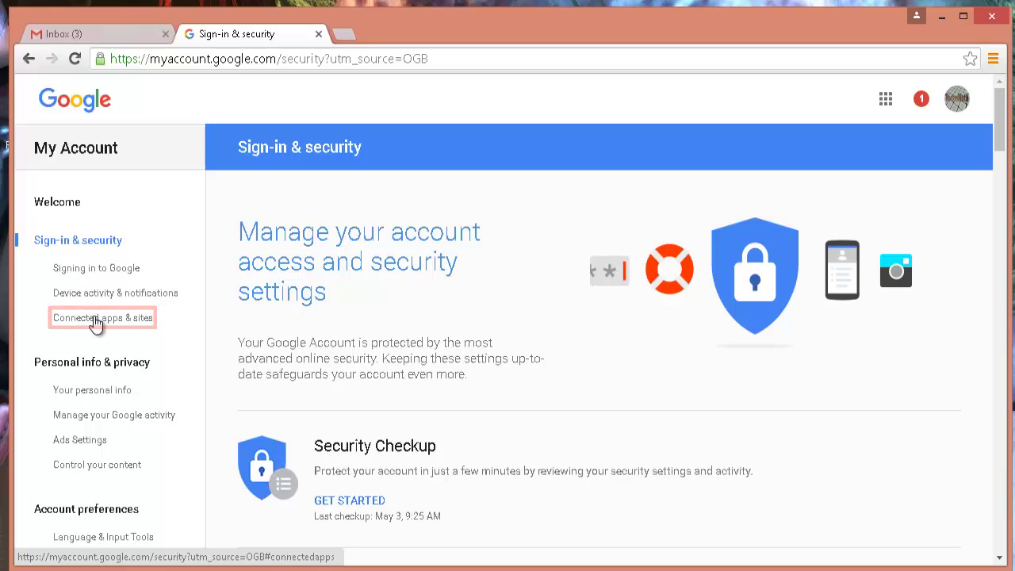
click(96, 317)
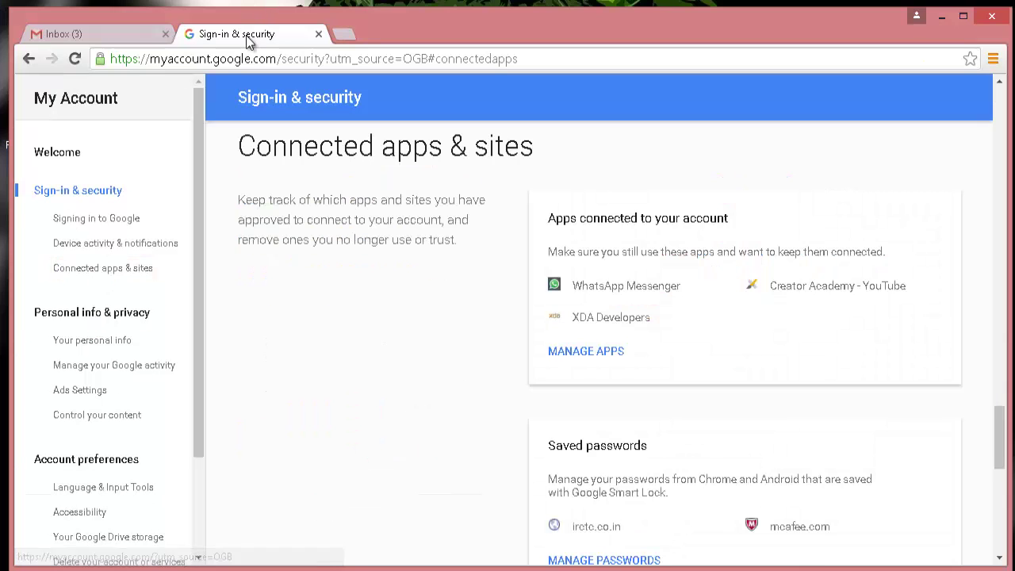
drag(1004, 451, 996, 208)
mouse_move(238, 138)
mouse_down()
mouse_move(483, 195)
mouse_move(498, 150)
mouse_up()
click(635, 519)
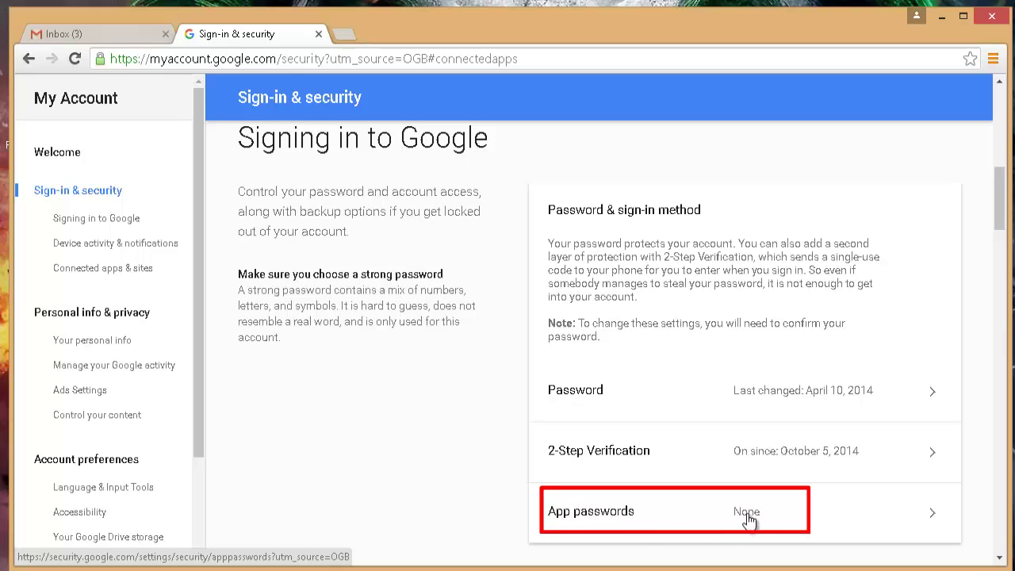
On the App passwords page, choose Mail and Windows Computer, then generate the password
click(654, 514)
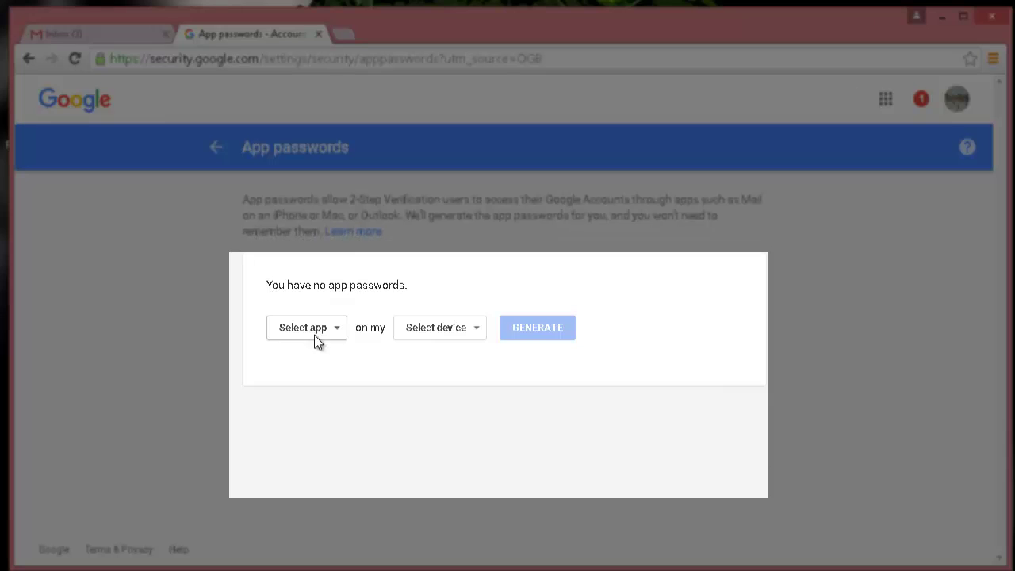
click(337, 336)
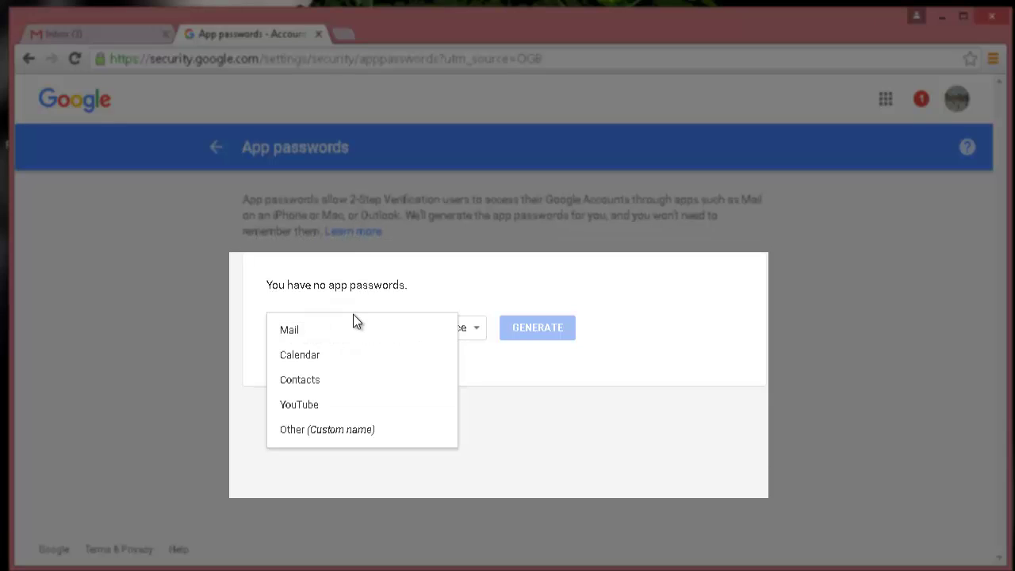
click(308, 331)
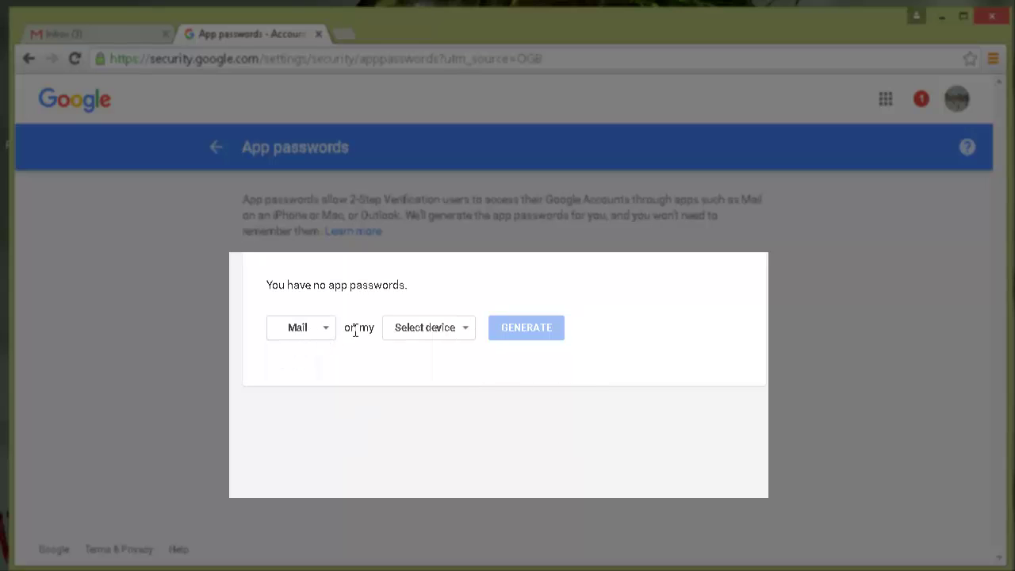
drag(344, 328, 381, 326)
click(465, 328)
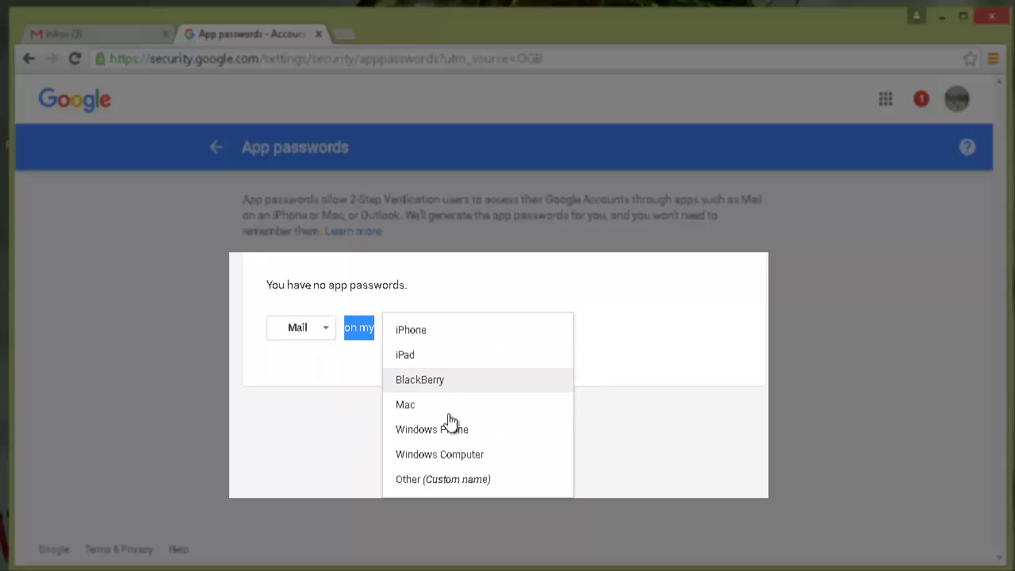
click(449, 453)
click(551, 328)
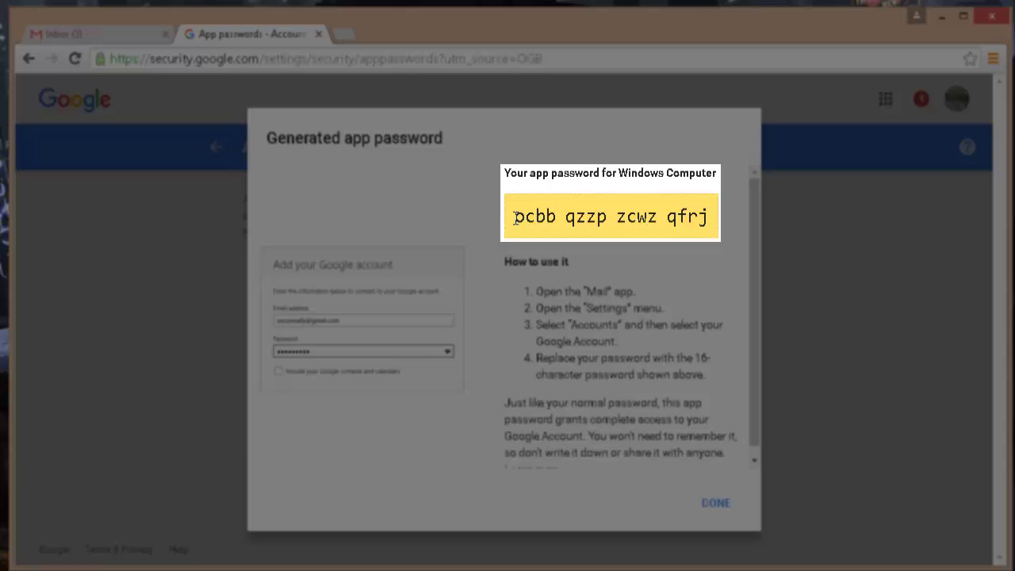
Copy the generated app password and paste it into a new Notepad window
drag(543, 221, 717, 221)
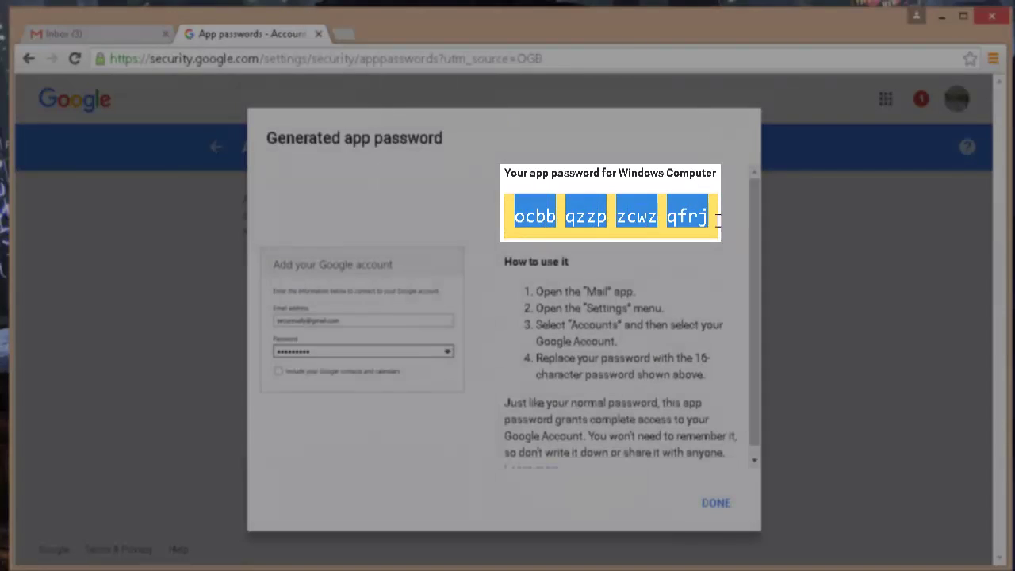
key(ctrl+c)
key(super+r)
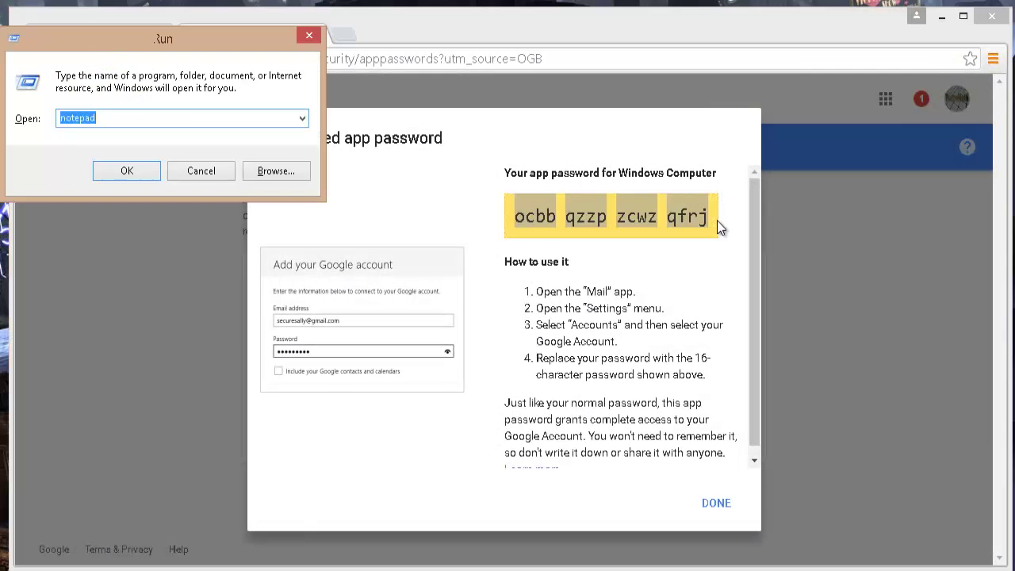
text(notepad)
key(Return)
key(ctrl+v)
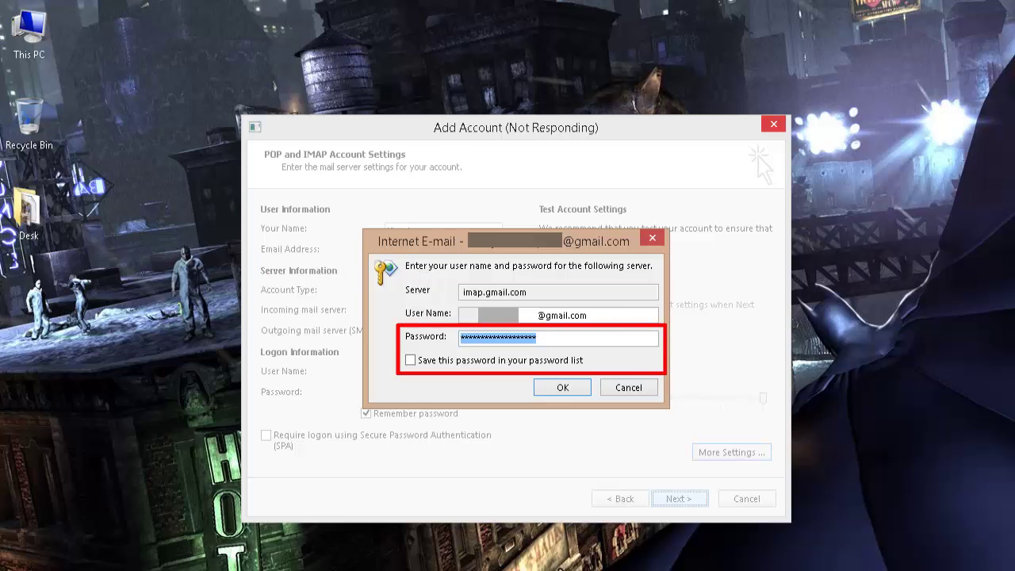
Paste the app password from Notepad into both imap.gmail.com login prompts, saving the password each time
key(alt+Tab)
key(ctrl+a)
key(ctrl+c)
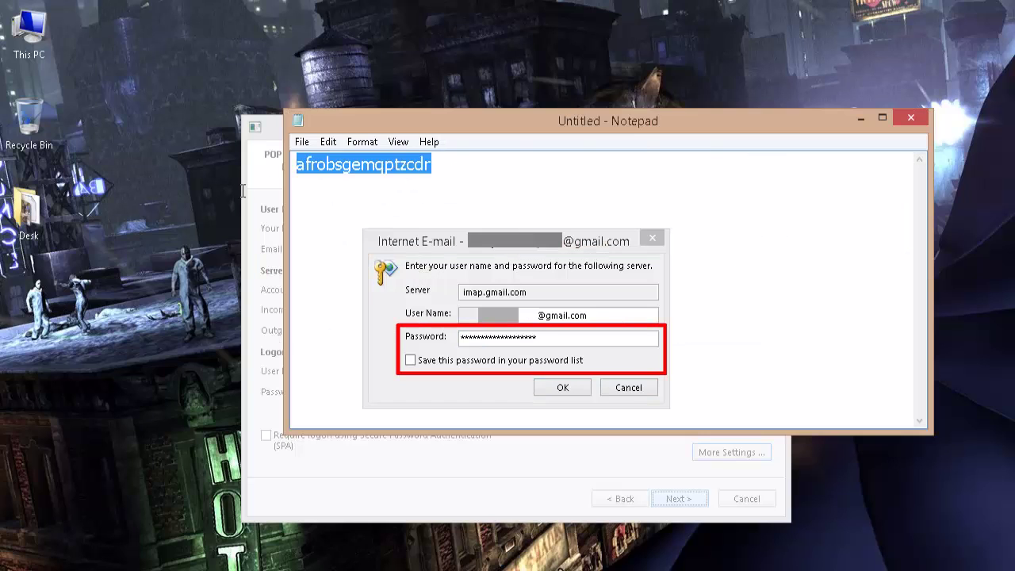
key(alt+Tab)
key(ctrl+v)
click(425, 361)
click(563, 387)
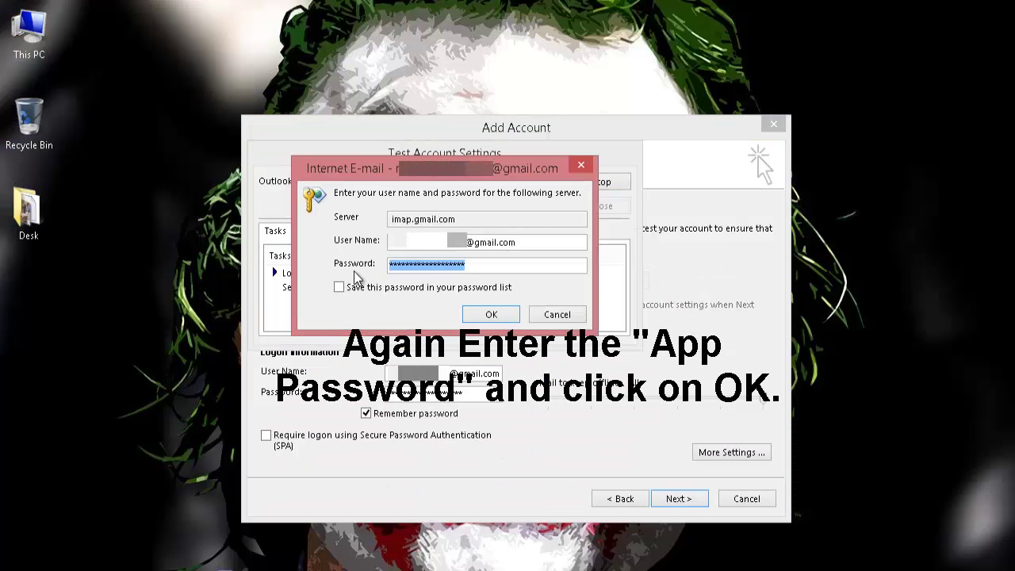
key(ctrl+v)
click(396, 289)
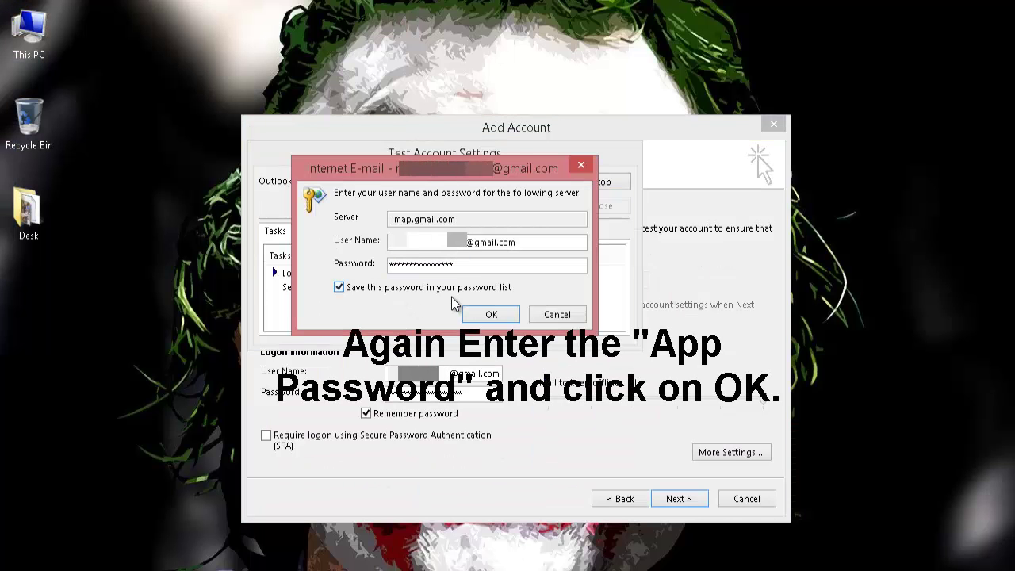
click(491, 315)
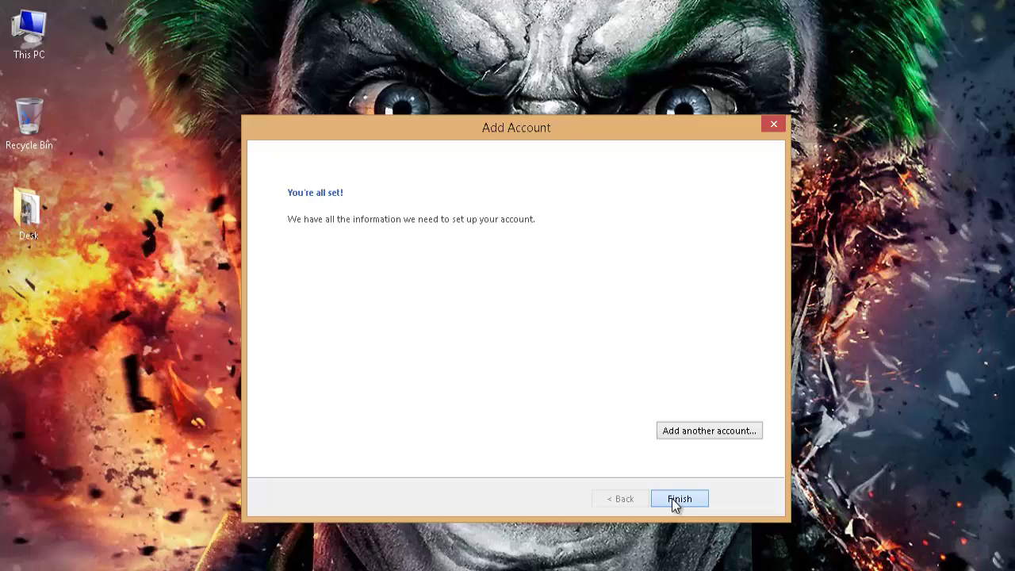
Finish the Add Account wizard so Outlook opens on the Gmail Inbox
click(679, 498)
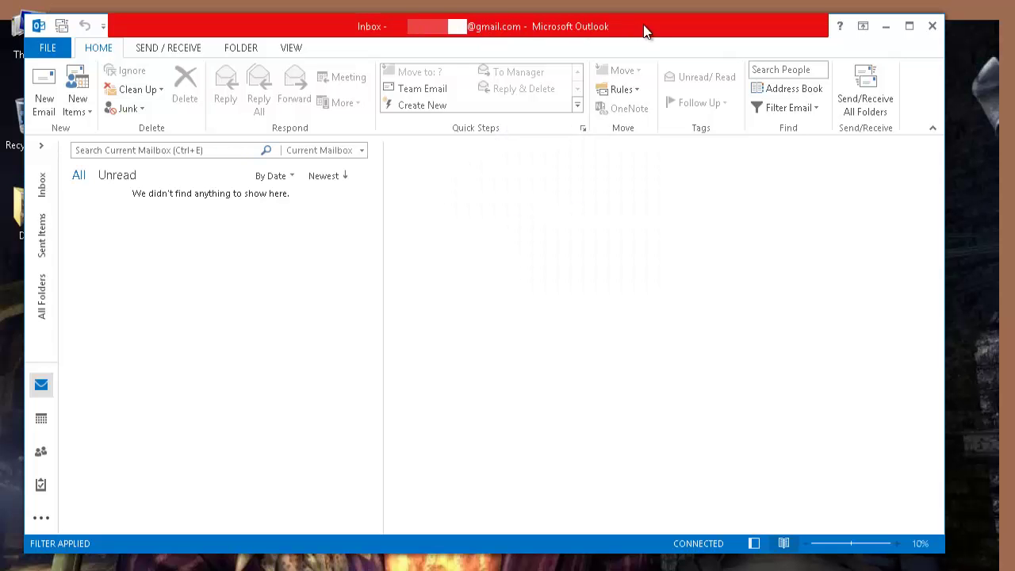